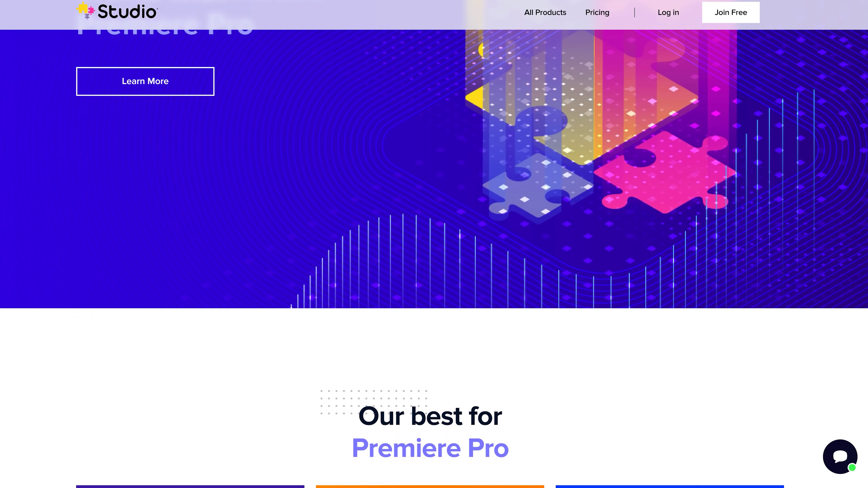
pyautogui.scroll(-8, 434, 244)
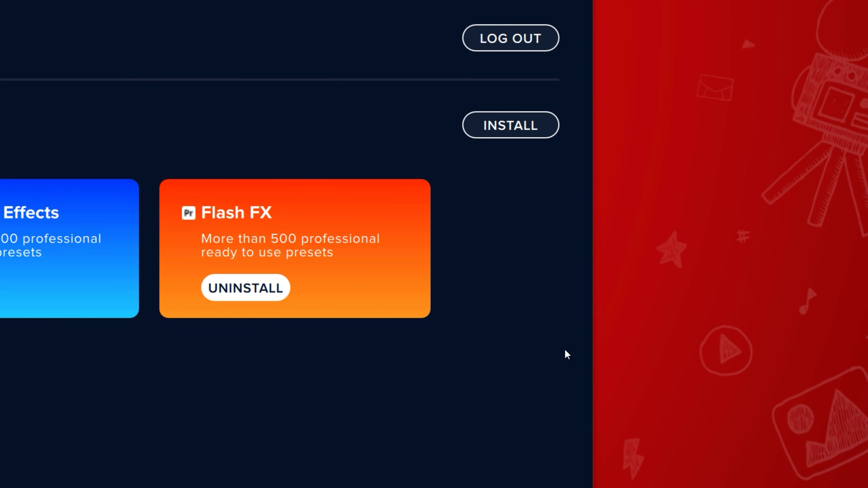
# Scroll the Studio website and install the plugin packs into Premiere Pro from the Studio installer
pyautogui.click(507, 136)
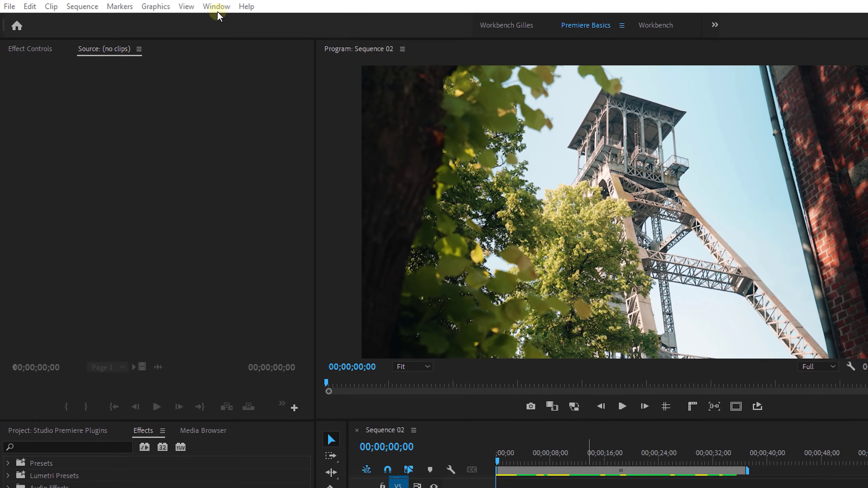
# Open Premiere Studio from Window > Extensions and dock its panel in the workspace
pyautogui.click(162, 5)
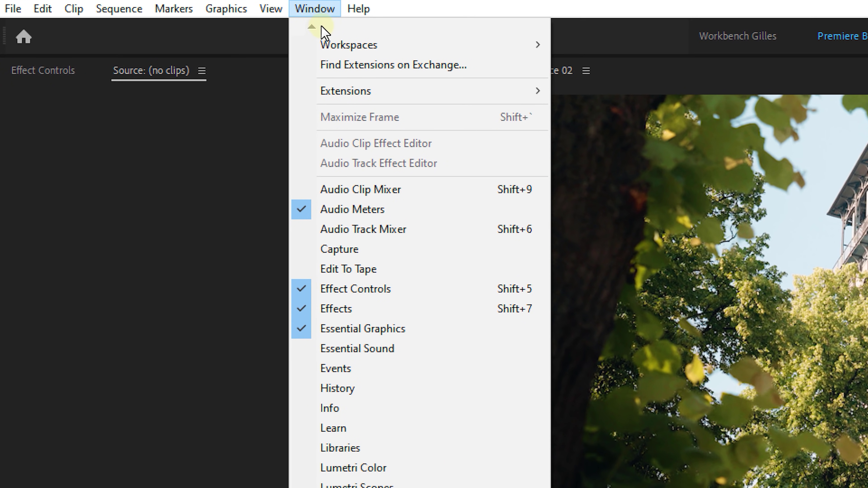
pyautogui.moveTo(368, 91)
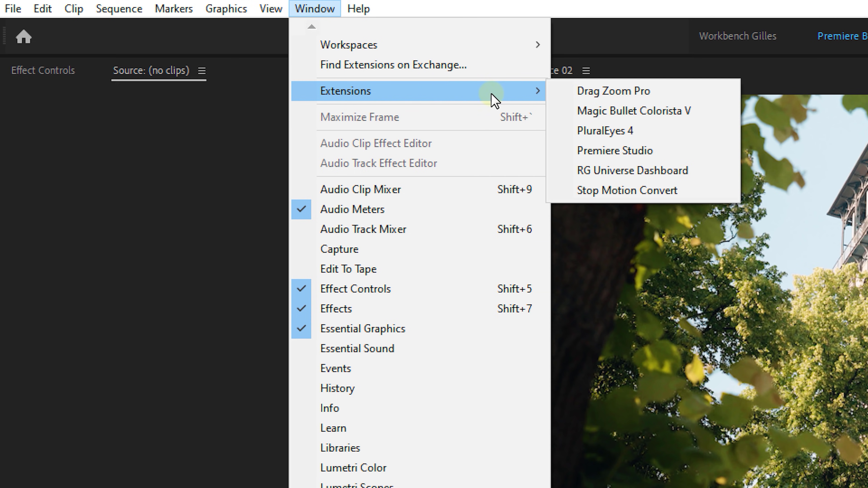
pyautogui.click(673, 149)
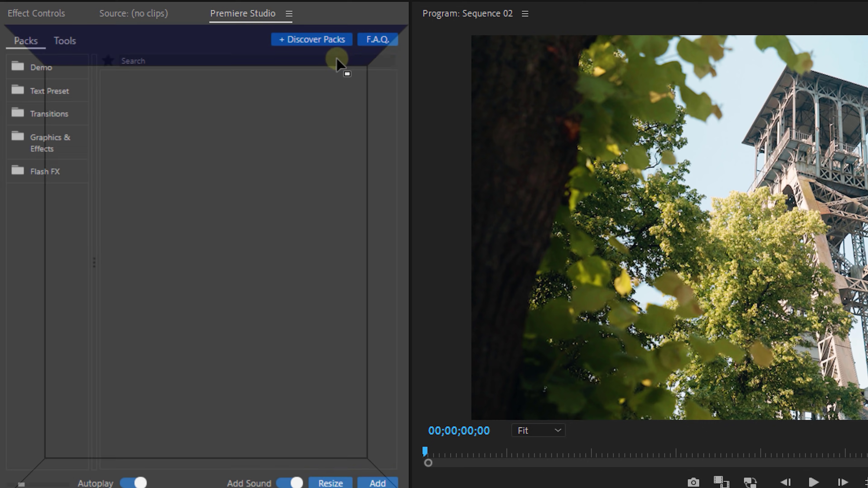
pyautogui.moveTo(336, 63); pyautogui.dragTo(309, 20)
# Expand Text Preset > Characters > Fade to preview the Characters Fade presets
pyautogui.click(145, 89)
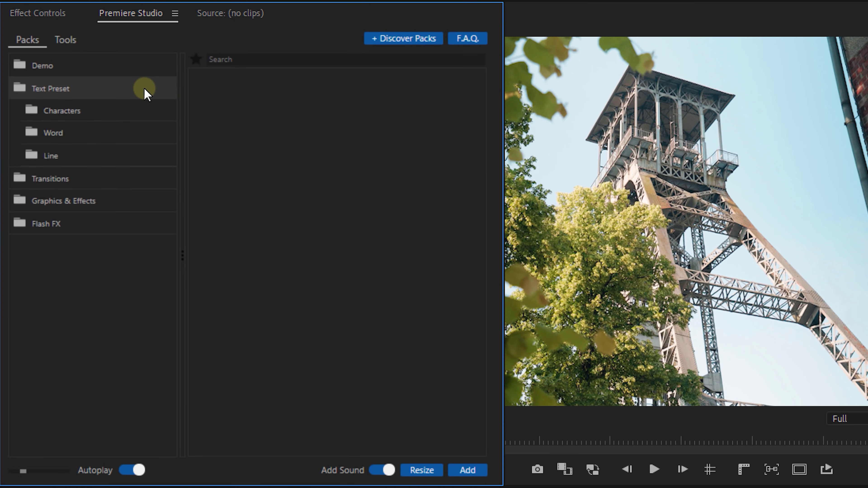
pyautogui.click(150, 114)
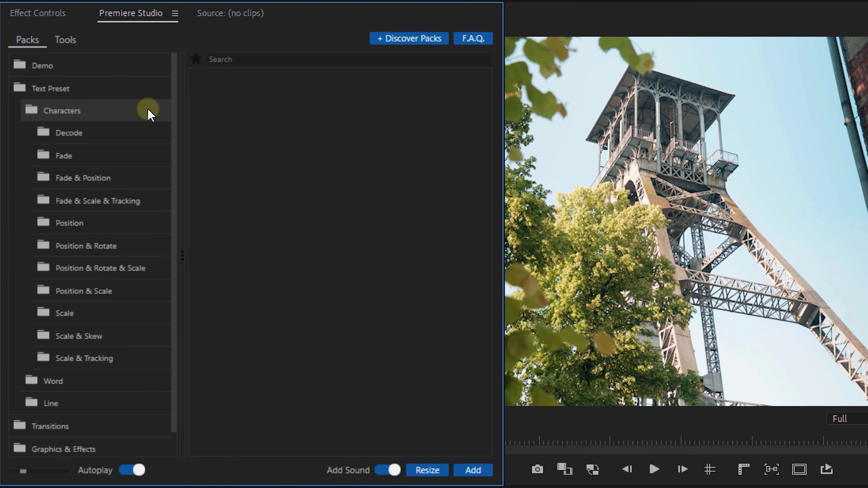
pyautogui.click(137, 154)
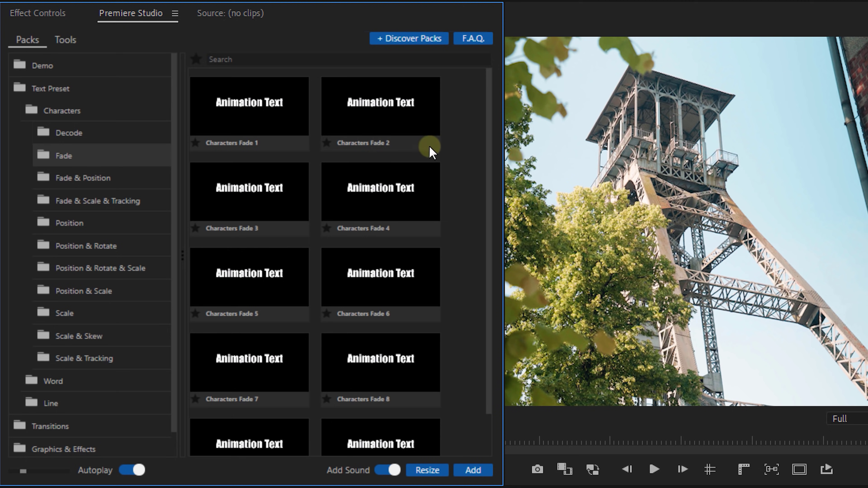
pyautogui.moveTo(488, 119); pyautogui.dragTo(484, 165)
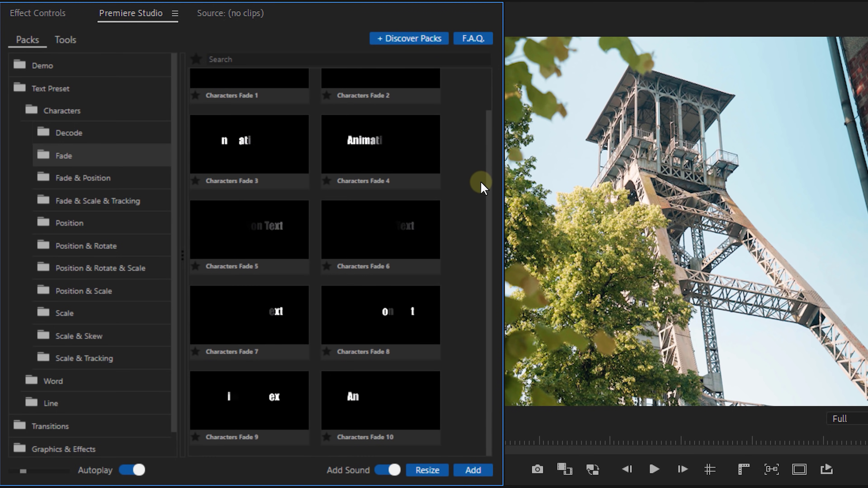
# Browse the Word and Line animation styles, previewing the Line Fade presets
pyautogui.click(141, 116)
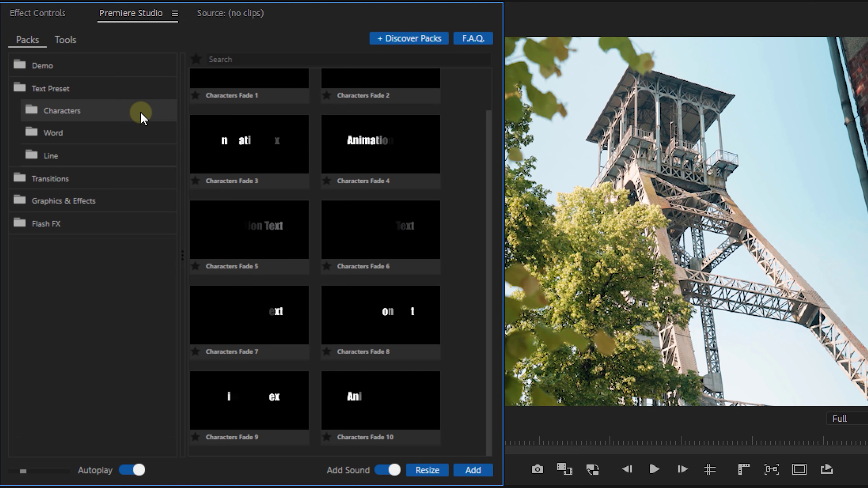
pyautogui.click(142, 135)
pyautogui.click(99, 180)
pyautogui.click(73, 134)
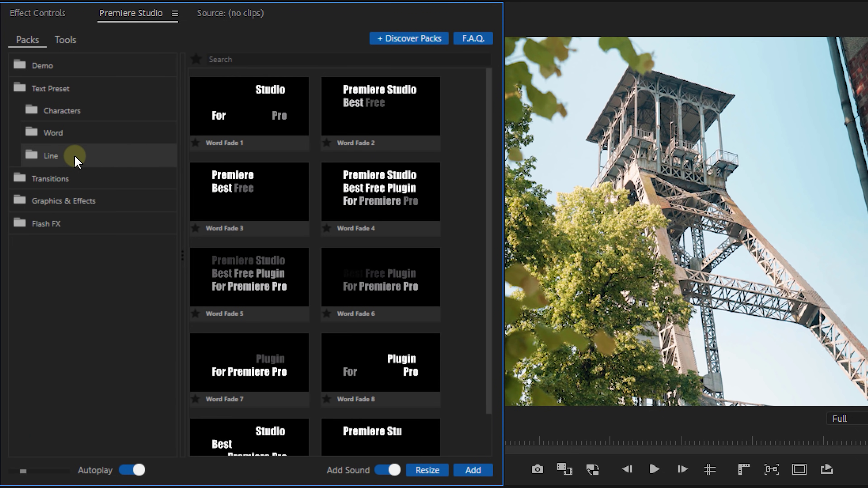
pyautogui.click(73, 156)
pyautogui.click(83, 192)
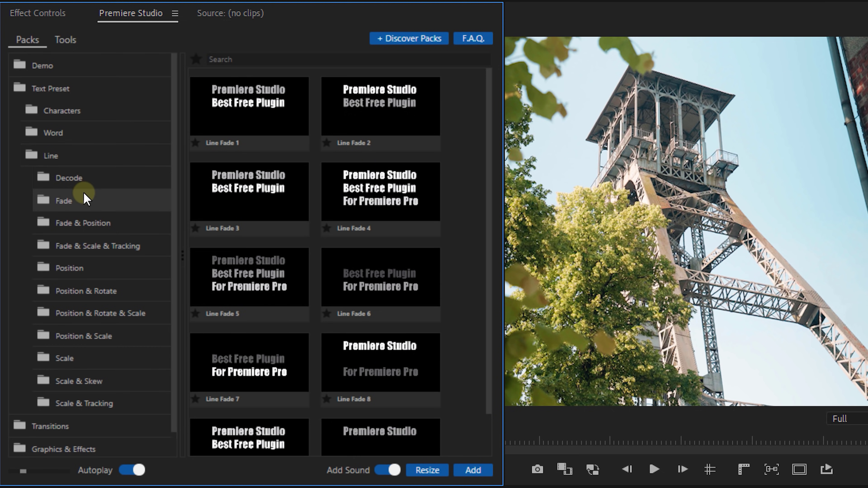
# Return to the Characters Fade presets and choose Characters Fade 1
pyautogui.click(64, 157)
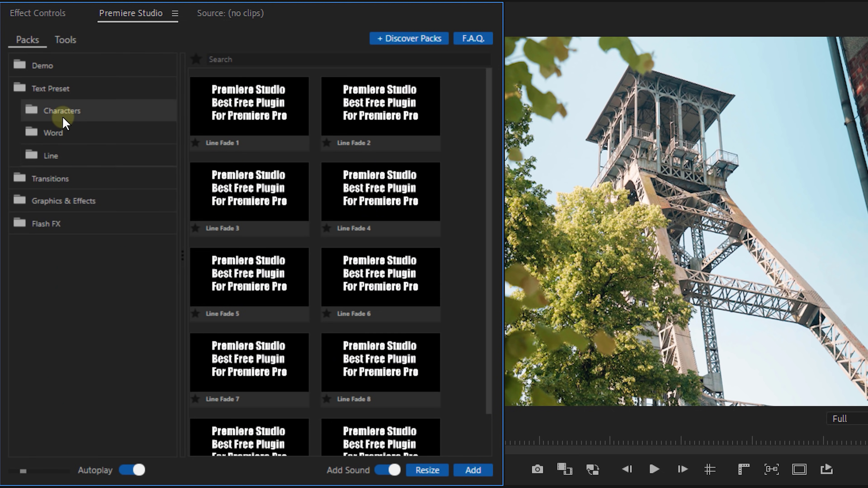
pyautogui.click(63, 110)
pyautogui.click(71, 152)
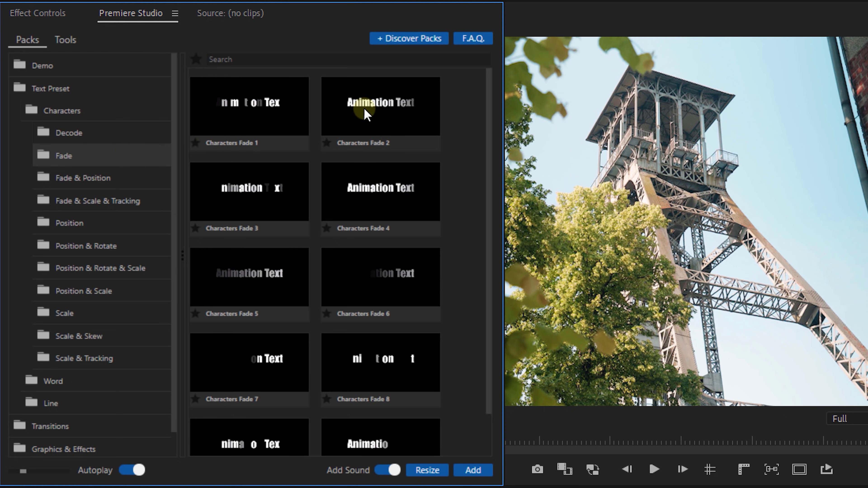
pyautogui.click(266, 117)
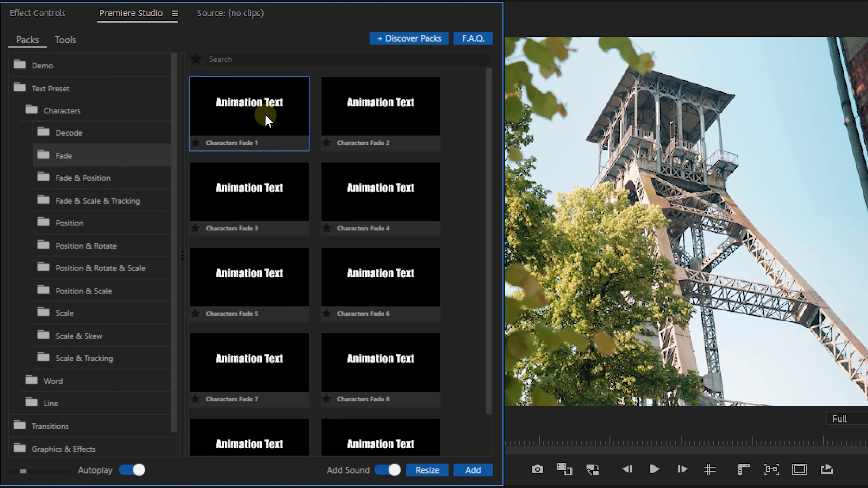
# Add Characters Fade 1 over the tower clip, reading 'I can change this' in Javanese Text
pyautogui.click(477, 471)
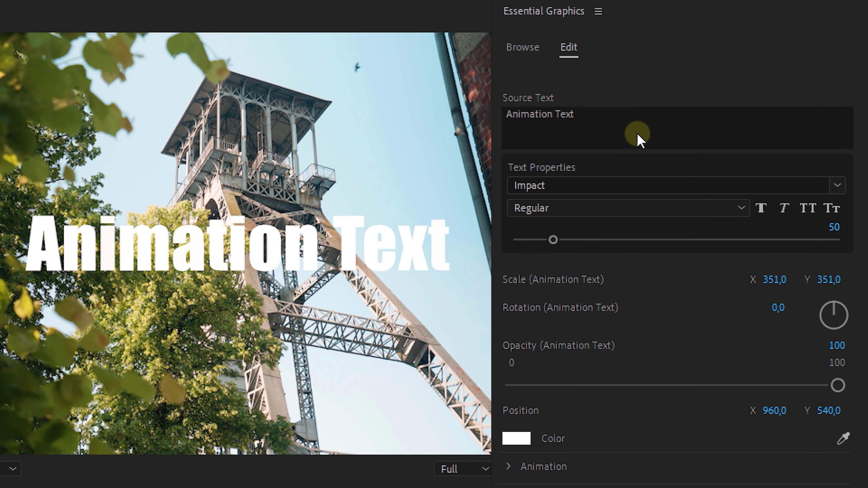
pyautogui.click(634, 114)
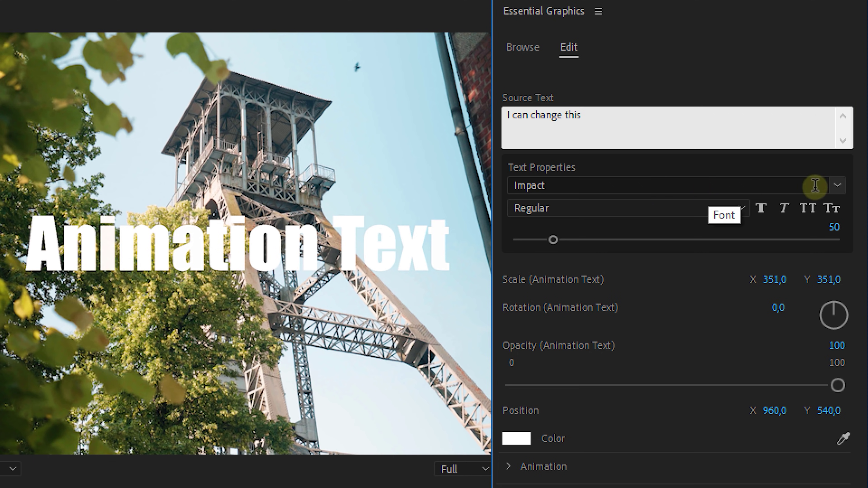
pyautogui.click(835, 186)
pyautogui.click(614, 276)
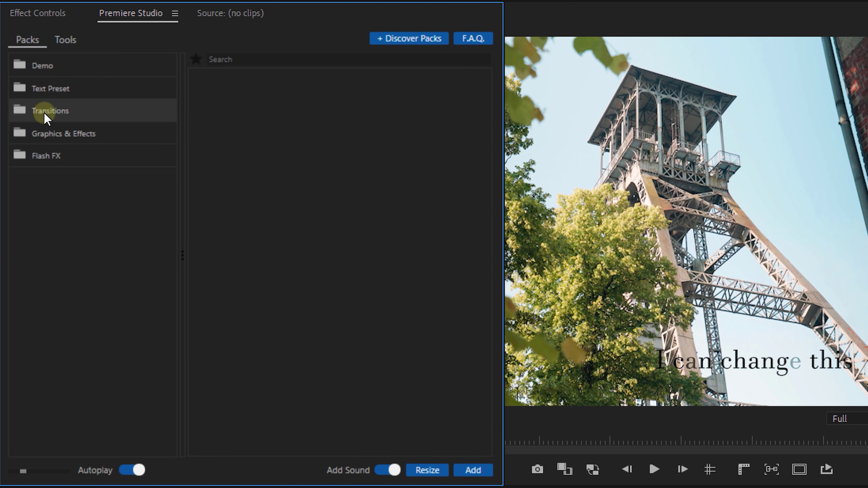
# Browse the Transitions > Zoom category, previewing the Optic Zoom RGB presets
pyautogui.click(47, 119)
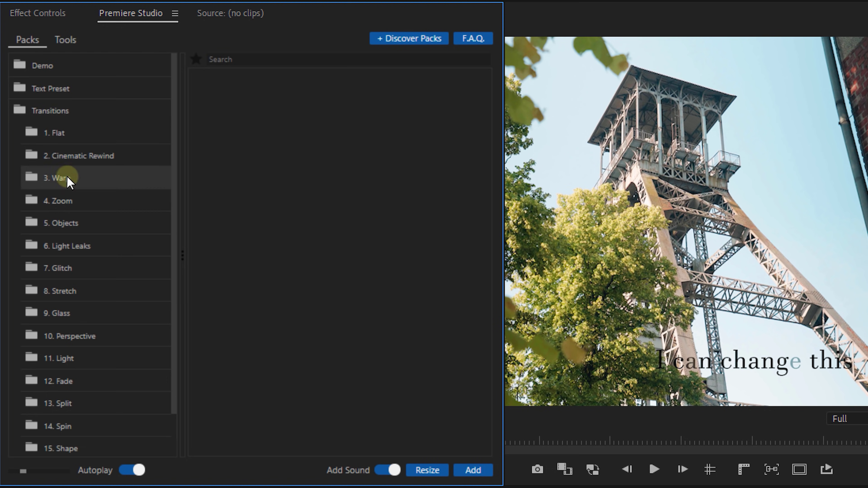
pyautogui.click(64, 206)
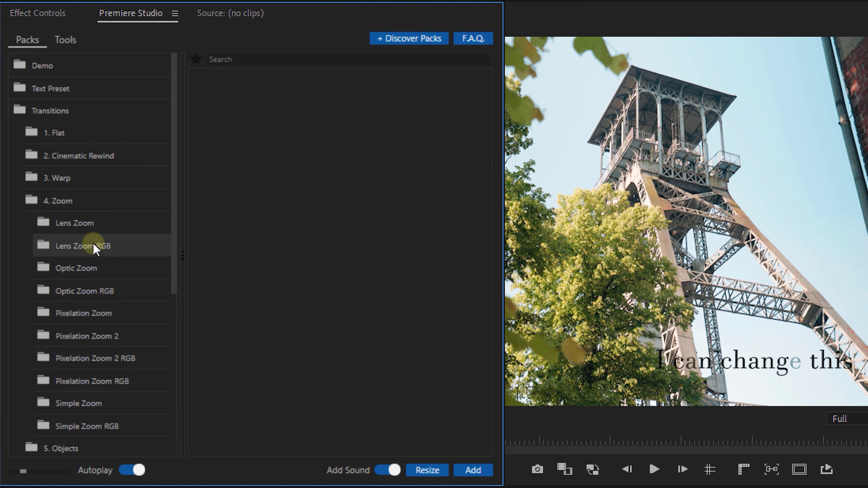
pyautogui.click(117, 291)
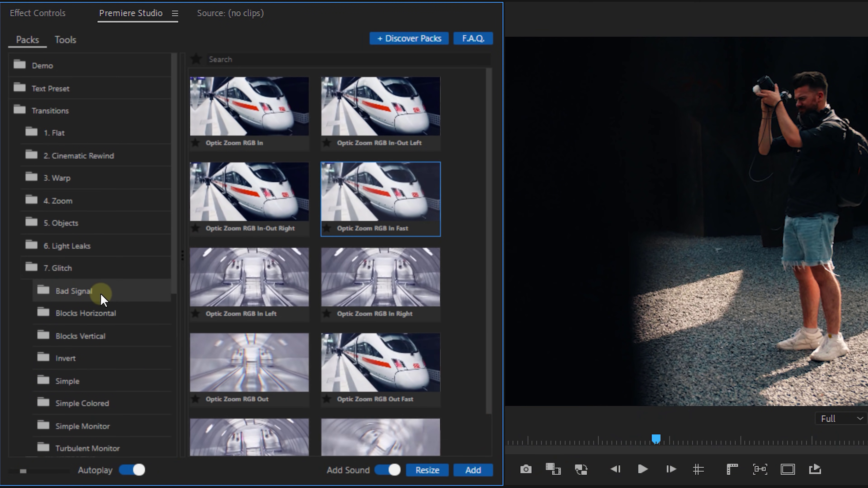
pyautogui.scroll(-4, 101, 293)
# Browse Glitch VHS, Bad Signal and Invert, then select Light Leaks > Long's Circle effect
pyautogui.click(99, 309)
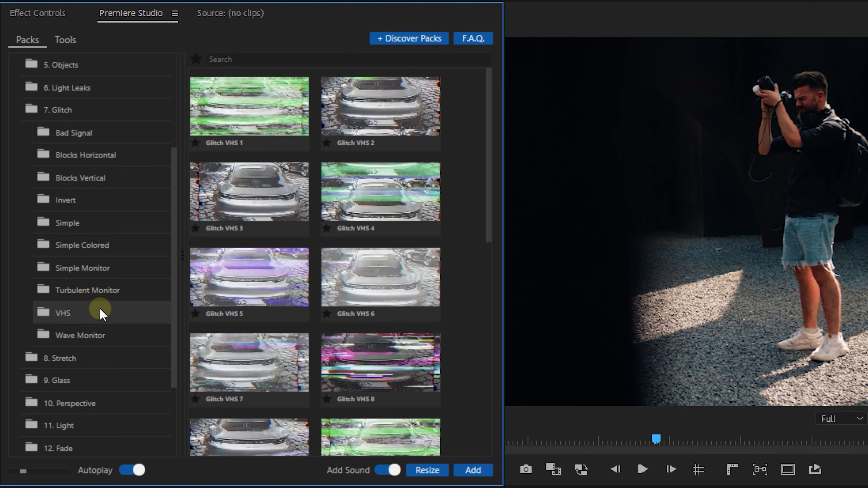
pyautogui.click(88, 137)
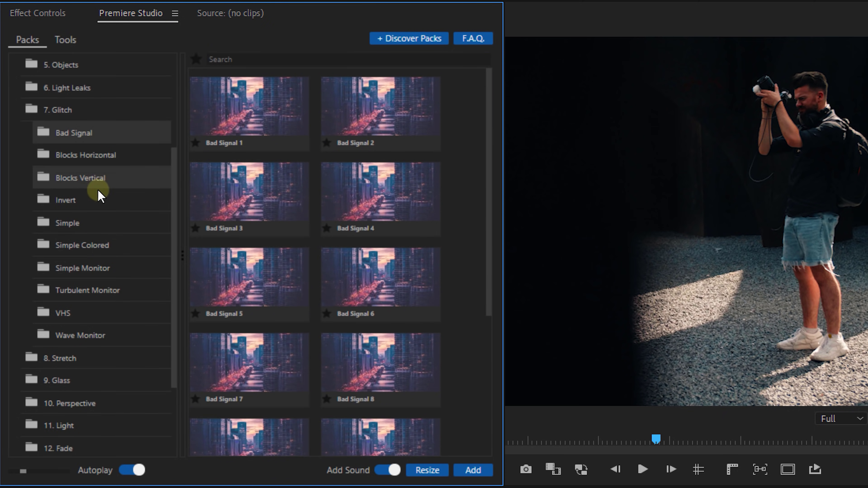
pyautogui.click(98, 194)
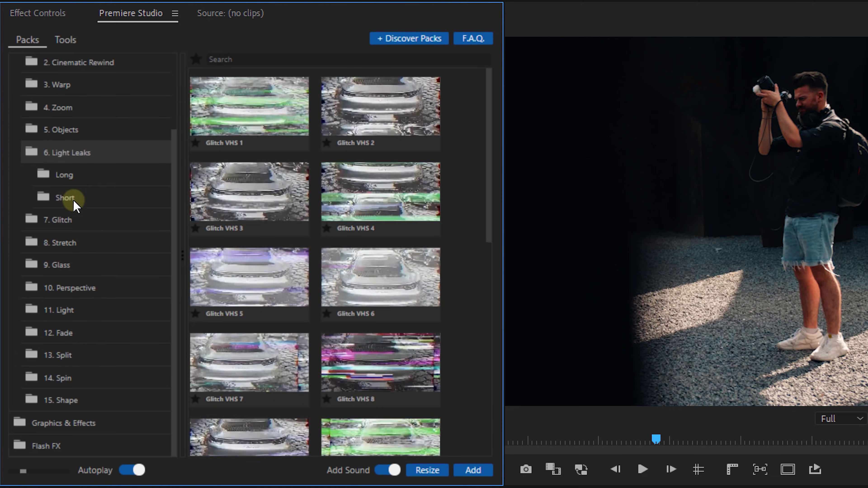
pyautogui.click(73, 182)
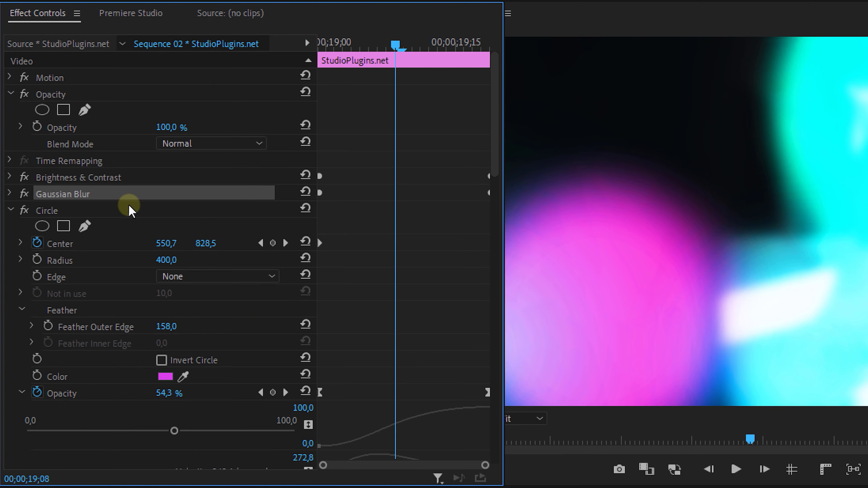
pyautogui.click(129, 206)
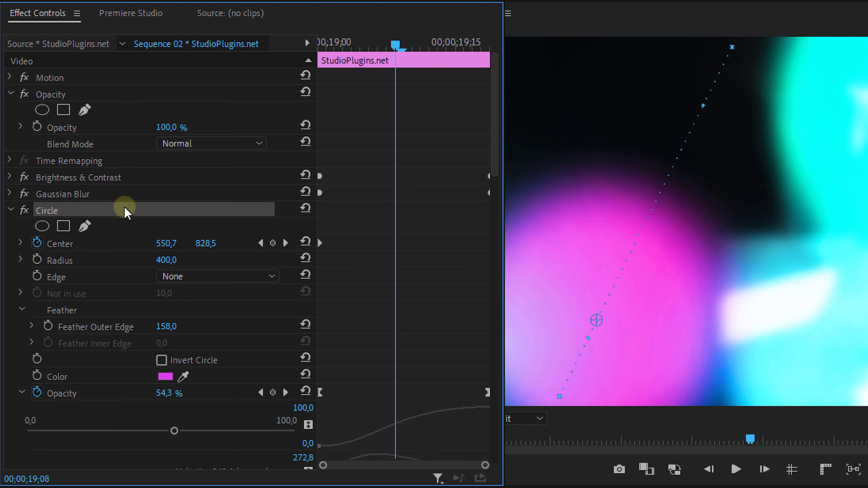
# Change the light leak's Circle color to green and turn off Add Sound for transitions
pyautogui.click(163, 376)
pyautogui.click(183, 377)
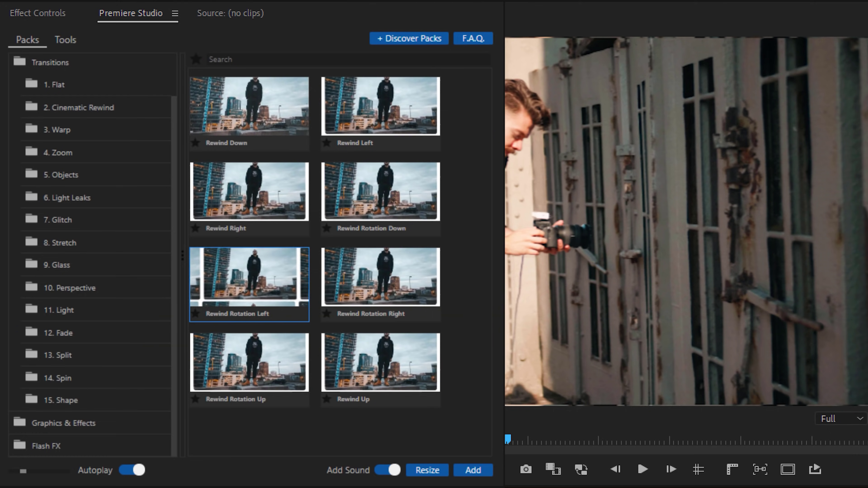
pyautogui.click(391, 471)
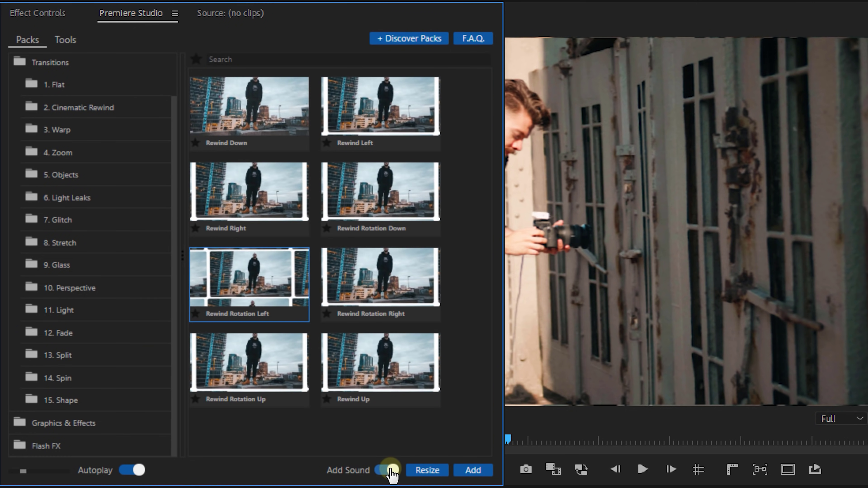
# Re-enable transition sound and browse Graphics & Effects Titles and Lower Thirds Abstract presets
pyautogui.click(390, 471)
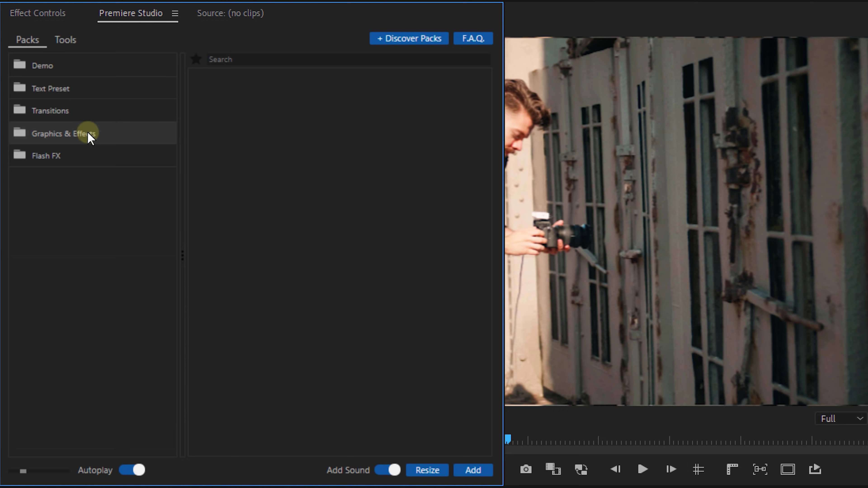
pyautogui.click(90, 137)
pyautogui.click(97, 156)
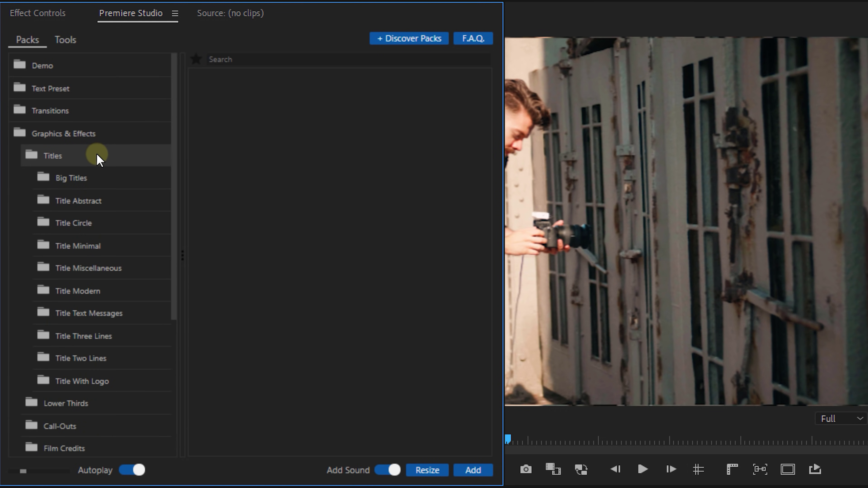
pyautogui.click(98, 156)
pyautogui.click(102, 177)
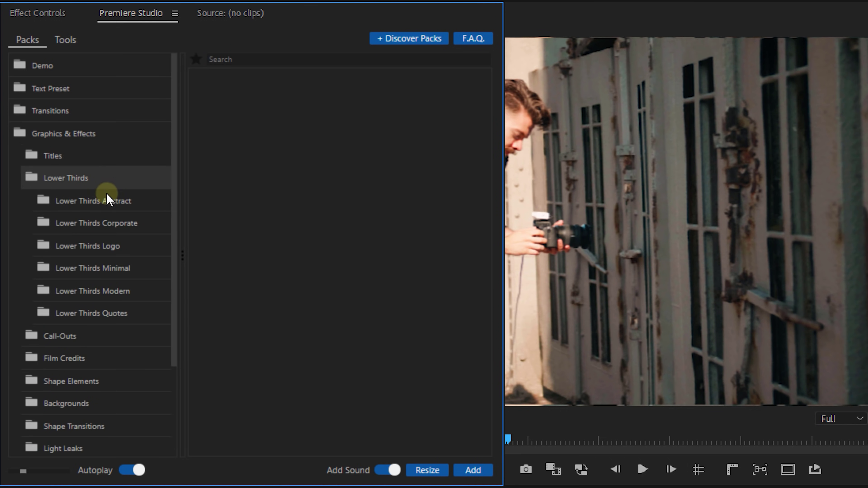
pyautogui.click(107, 202)
# Browse the Call-Out Minimal Center, Shape Elements and Shape Backgrounds presets
pyautogui.click(87, 179)
pyautogui.click(84, 196)
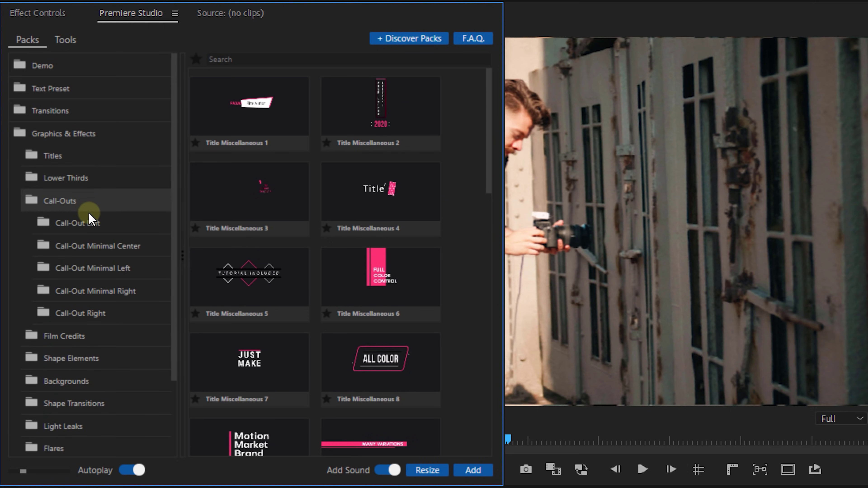
pyautogui.click(96, 247)
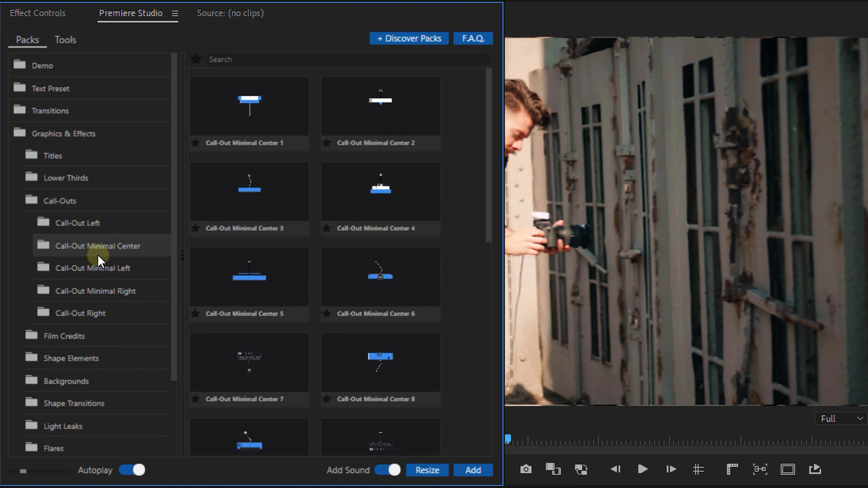
pyautogui.click(60, 201)
pyautogui.click(70, 246)
pyautogui.click(67, 269)
pyautogui.click(87, 309)
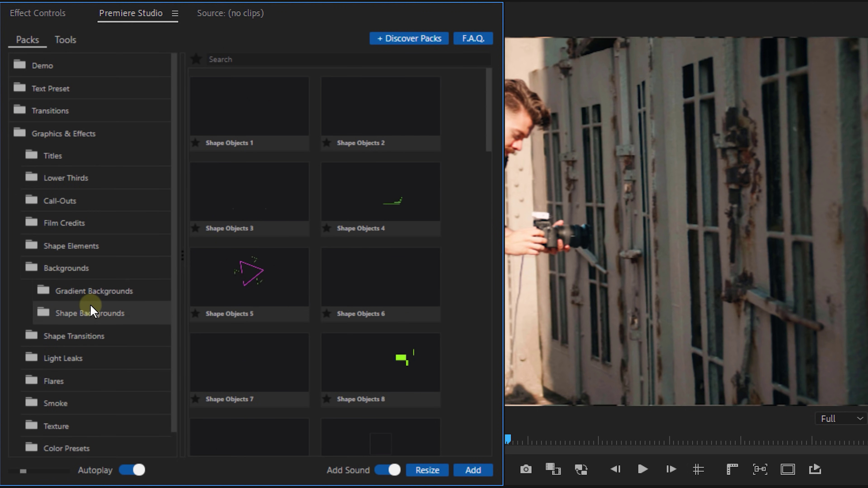
# Preview the Flares and Smoke presets, then the Texture > Film Damage presets
pyautogui.click(60, 381)
pyautogui.click(70, 358)
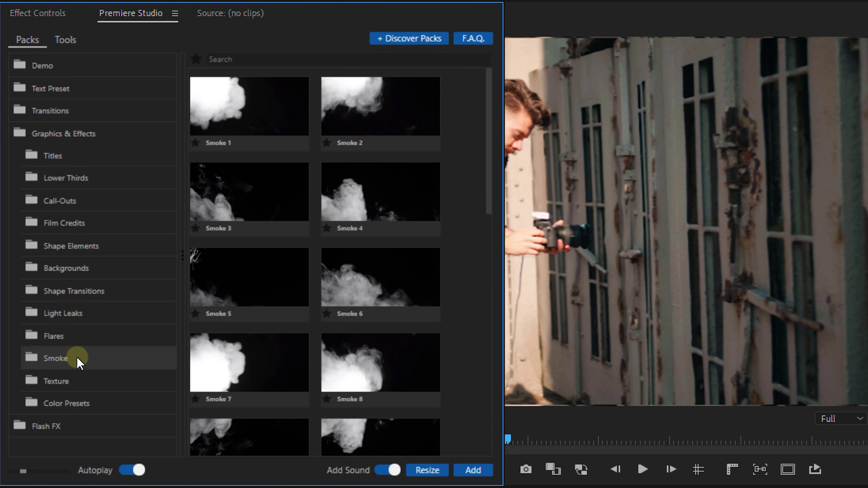
pyautogui.click(88, 386)
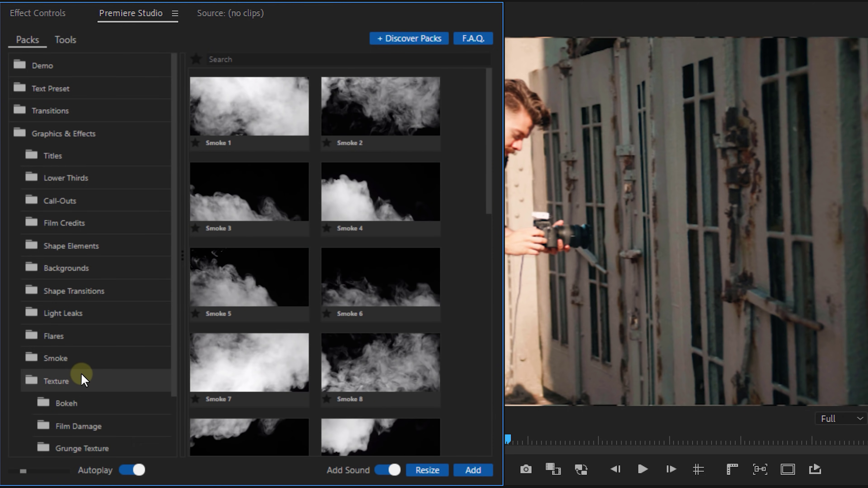
pyautogui.click(85, 428)
pyautogui.scroll(-2, 84, 372)
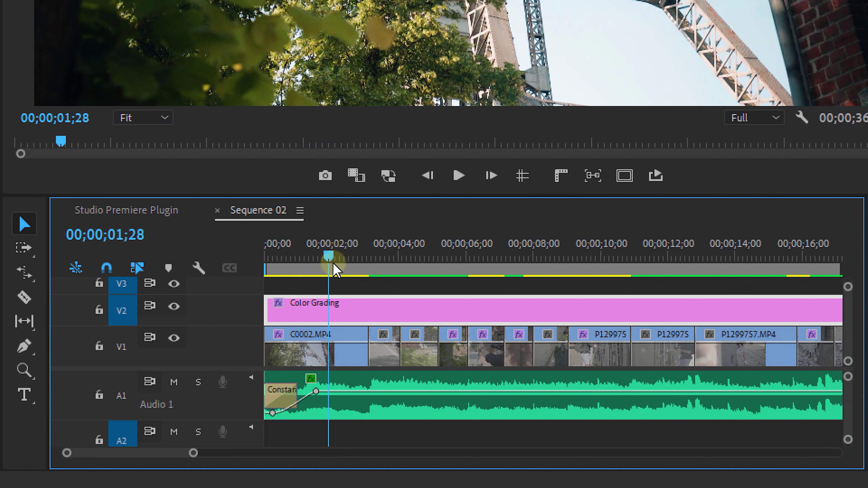
# Add a marker at 00;00;06;02 and open its Marker dialog for naming
pyautogui.moveTo(332, 266); pyautogui.dragTo(471, 286)
pyautogui.press('m')
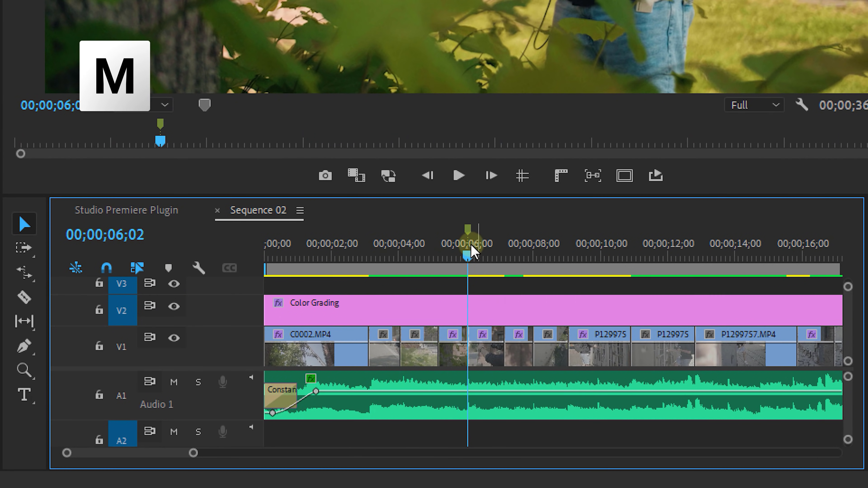
pyautogui.doubleClick(466, 251)
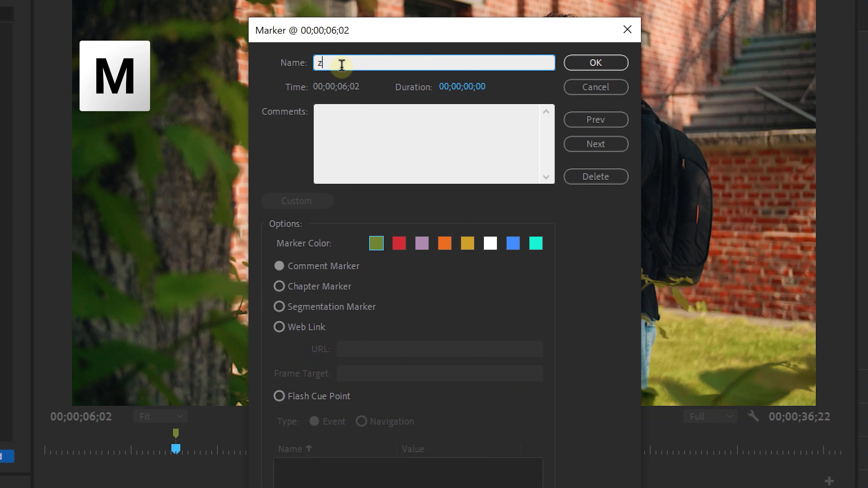